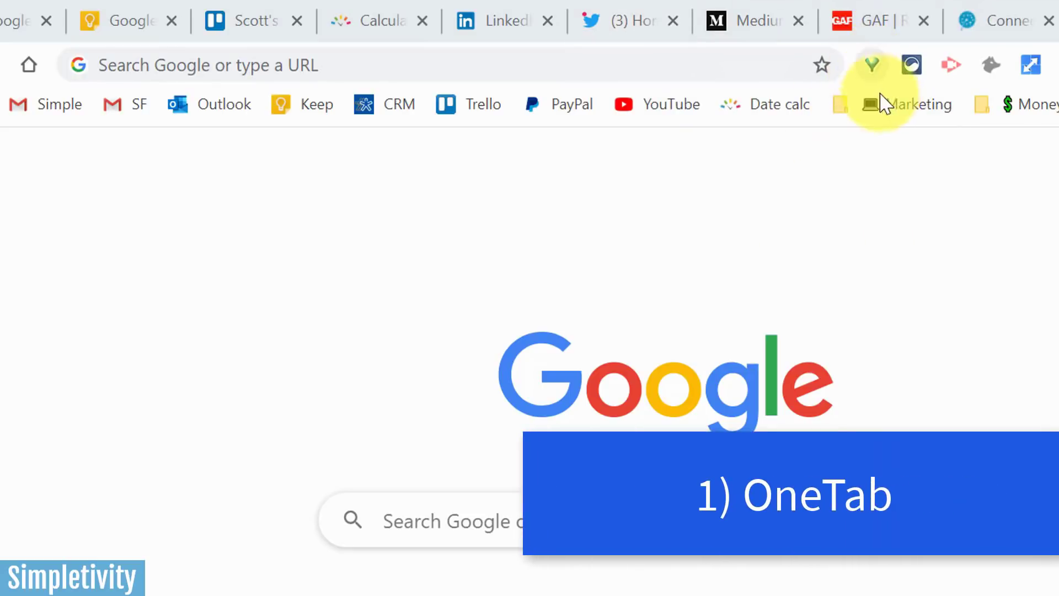
Collapse all tabs into OneTab, then reopen LinkedIn from the list and close it
{"action": "left_click", "coordinate": [871, 66]}
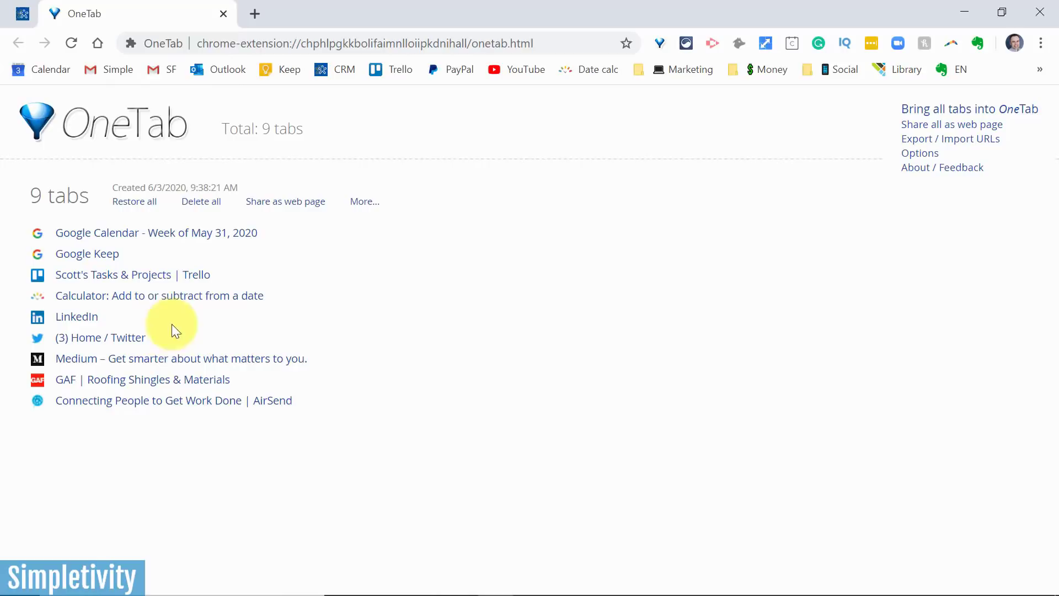
{"action": "left_click", "coordinate": [257, 15]}
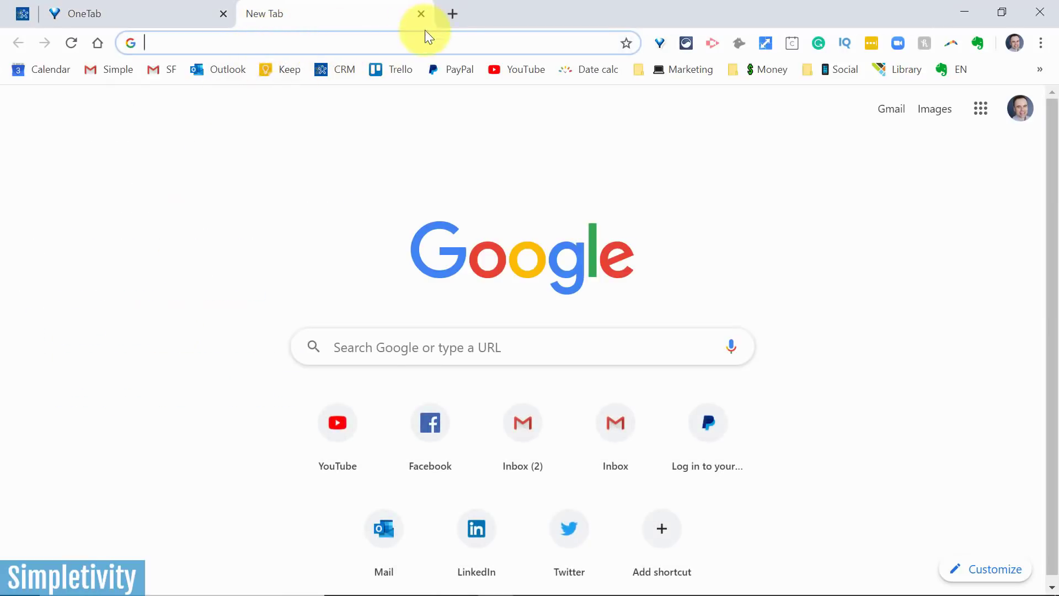
{"action": "left_click", "coordinate": [422, 15]}
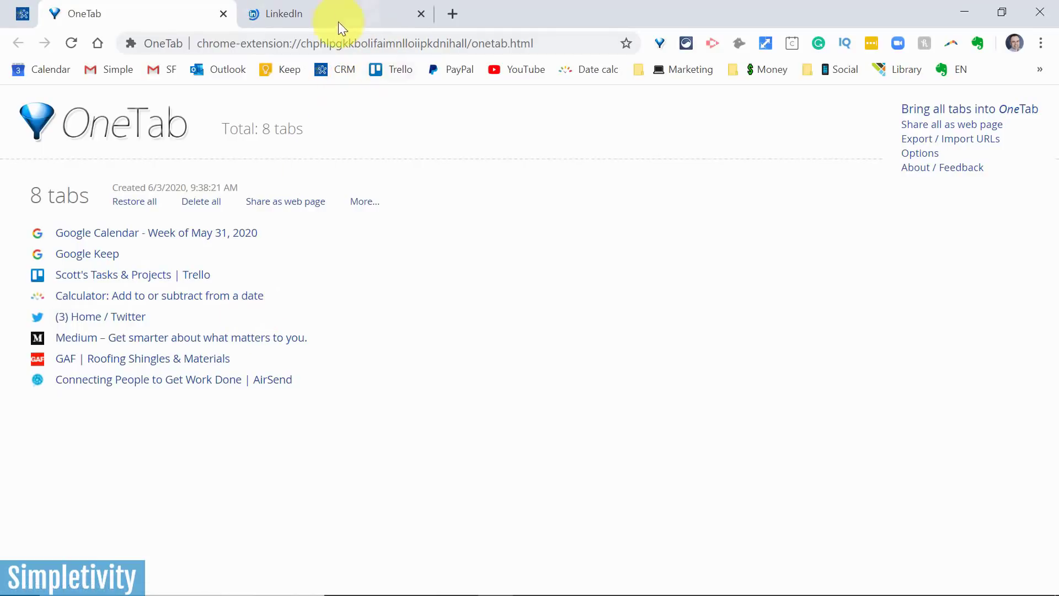
{"action": "left_click", "coordinate": [346, 21]}
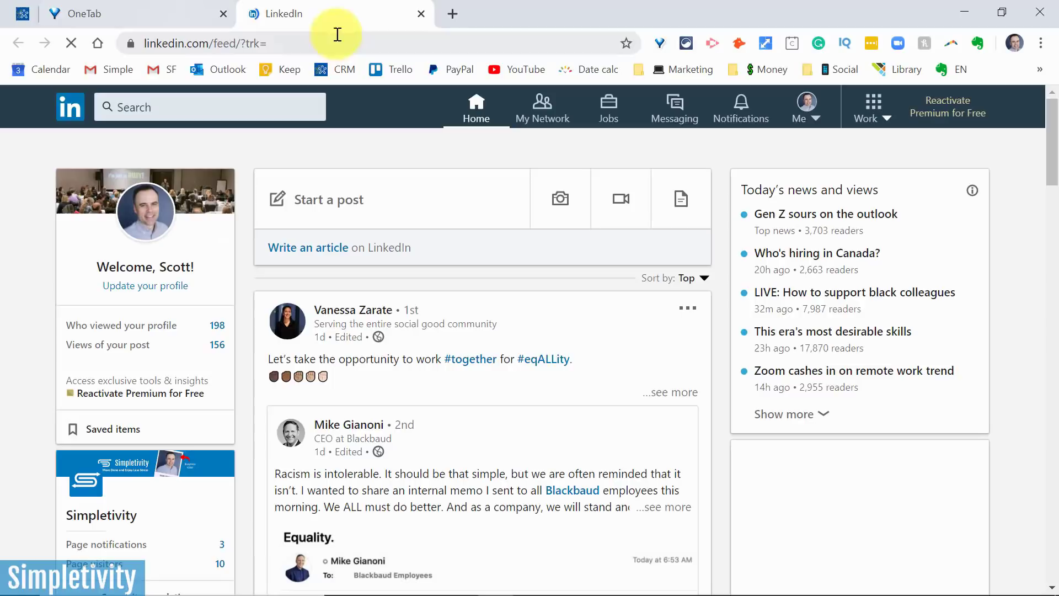
{"action": "left_click", "coordinate": [421, 14]}
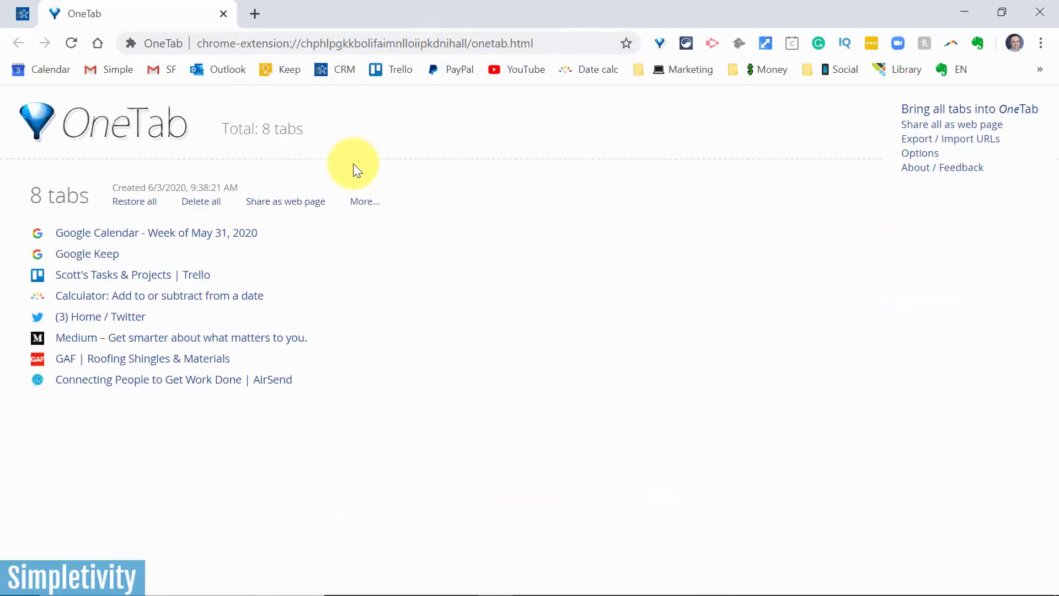
Restore all eight saved OneTab tabs and bring the Medium page to the front
{"action": "left_click", "coordinate": [134, 202]}
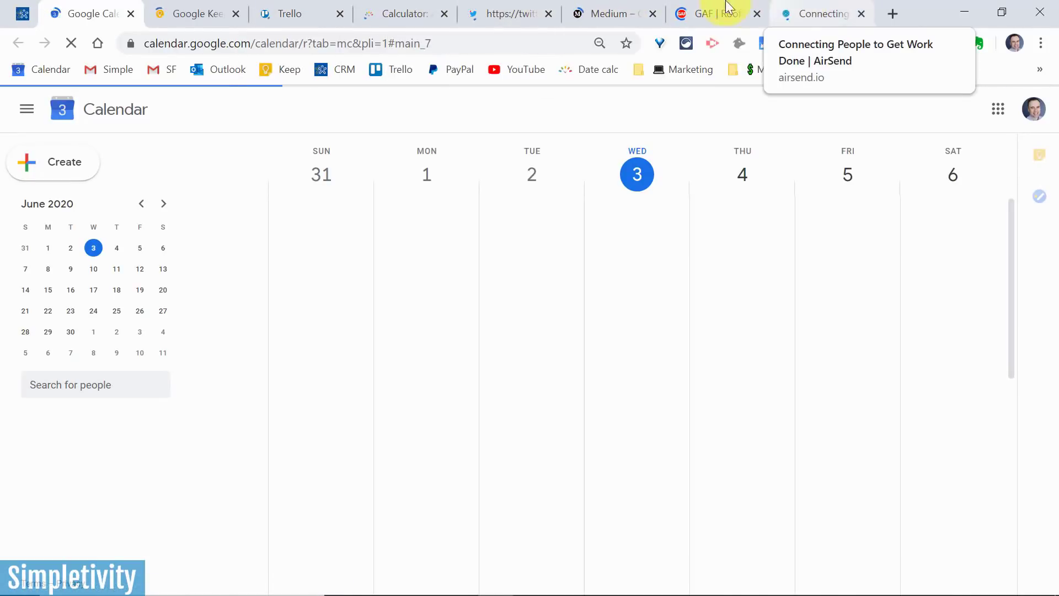
{"action": "left_click", "coordinate": [709, 11]}
{"action": "left_click", "coordinate": [608, 11]}
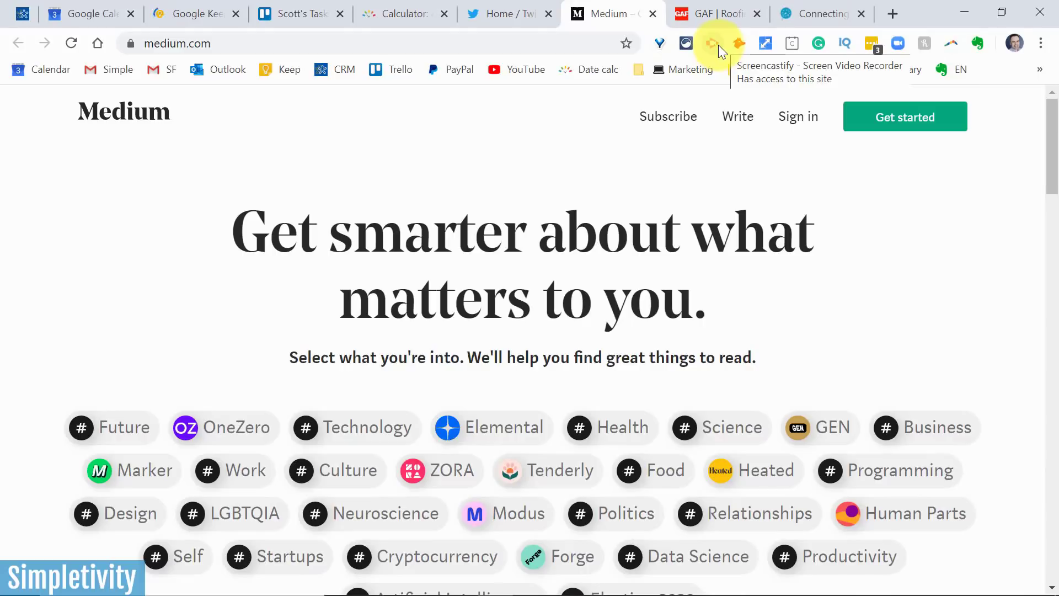
Open Extensity's extension list and toggle Full Page Screen Capture on, then off
{"action": "left_click", "coordinate": [688, 45]}
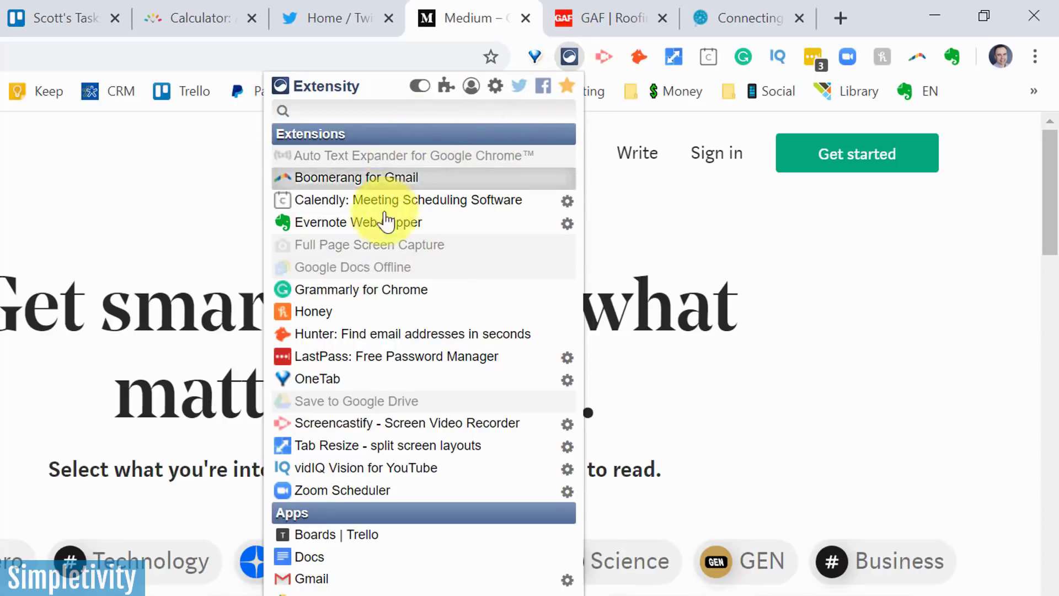
{"action": "left_click", "coordinate": [372, 245]}
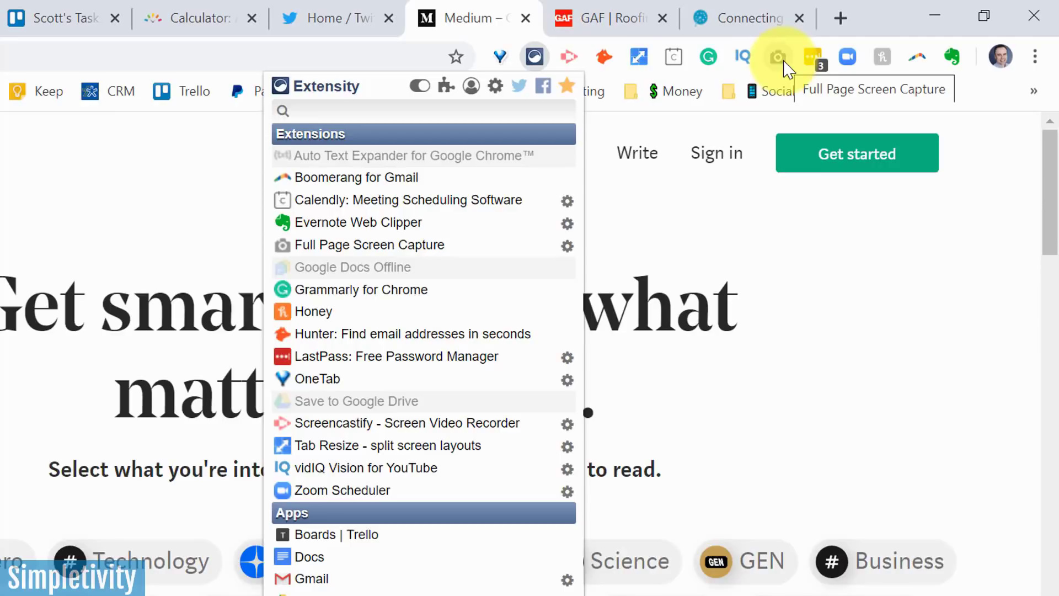
{"action": "left_click", "coordinate": [344, 245]}
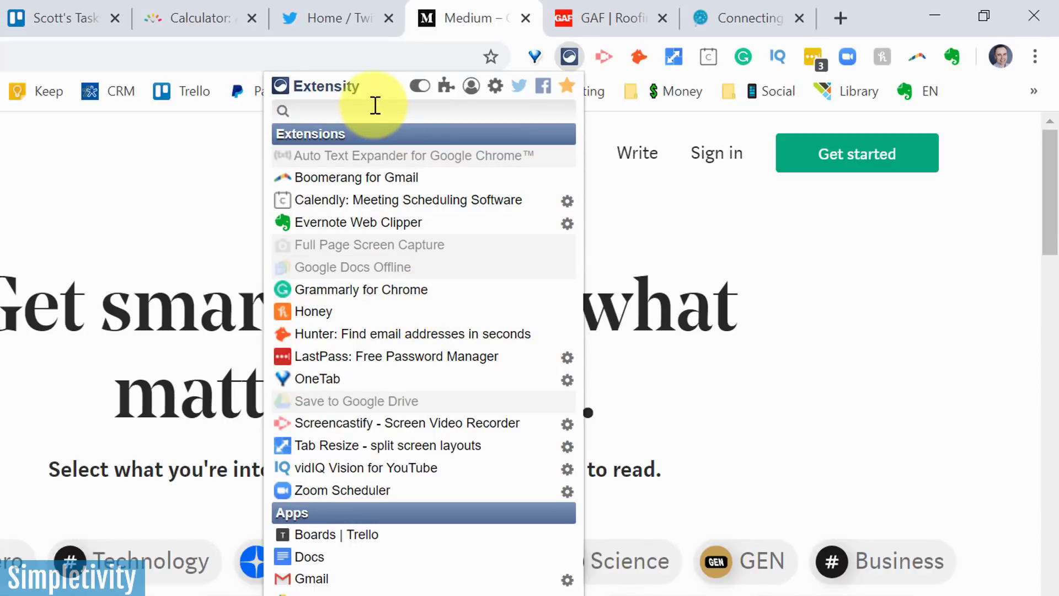
Close the Extensity popup so the Medium homepage is back in view
{"action": "left_click", "coordinate": [42, 190]}
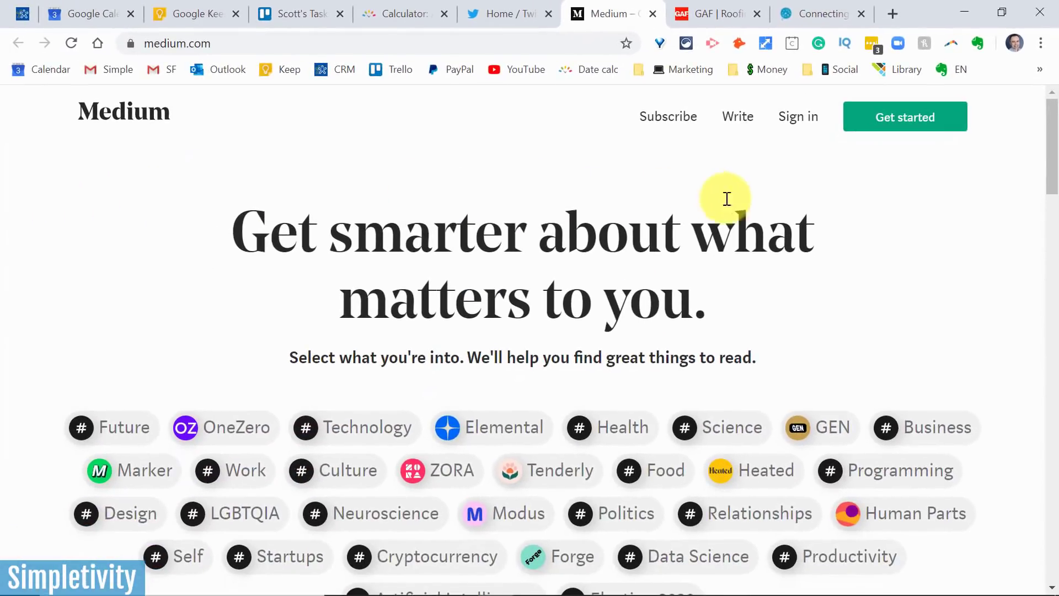
{"action": "scroll", "coordinate": [769, 220], "scroll_direction": "down", "scroll_amount": 5}
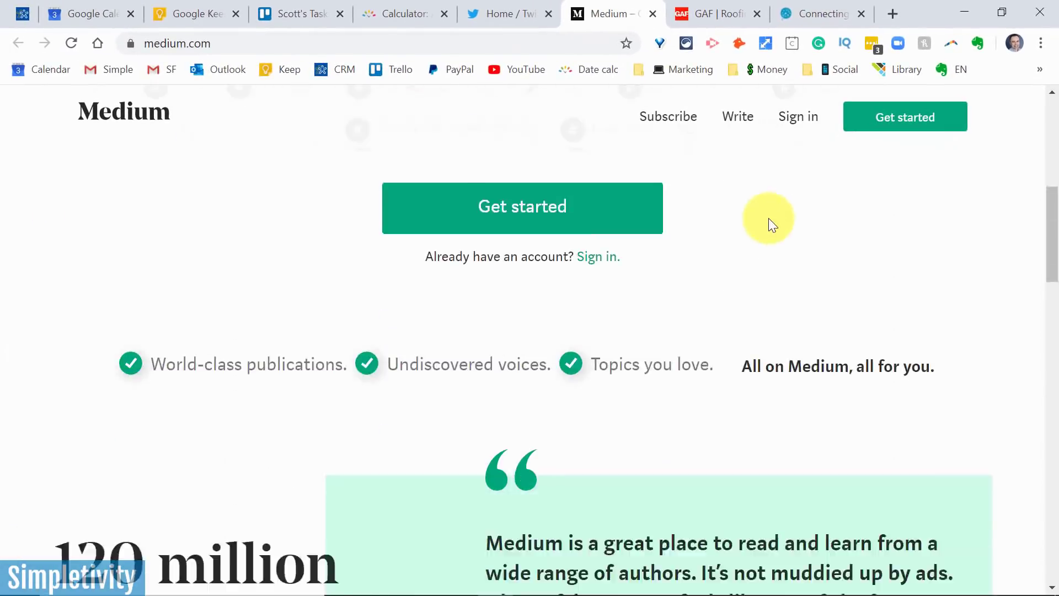
{"action": "scroll", "coordinate": [767, 221], "scroll_direction": "down", "scroll_amount": 5}
{"action": "scroll", "coordinate": [767, 221], "scroll_direction": "up", "scroll_amount": 10}
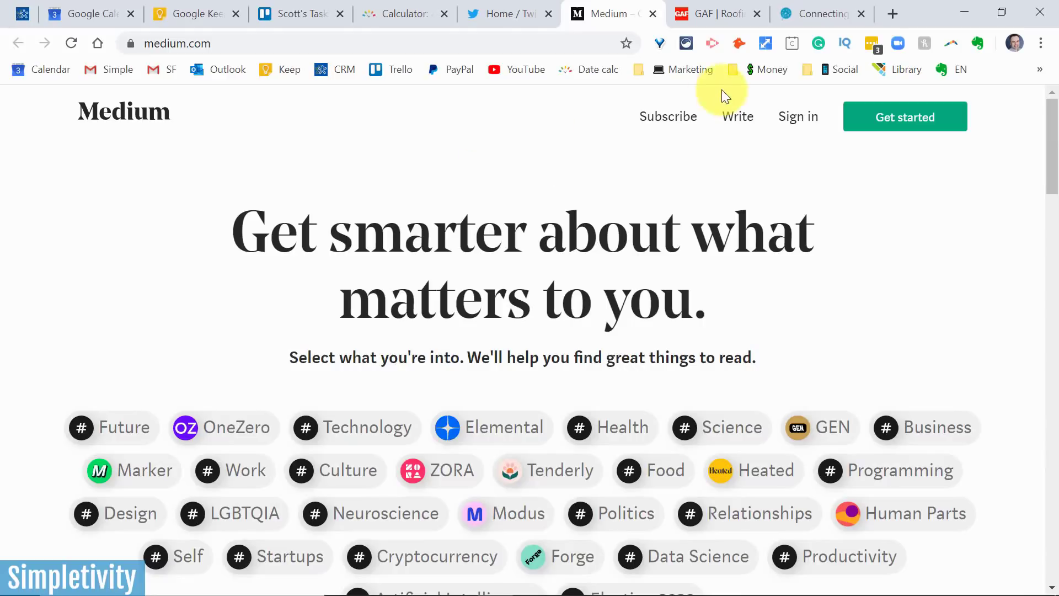
Open Screencastify's popup, set to Desktop capture with microphone on and webcam off
{"action": "left_click", "coordinate": [712, 44]}
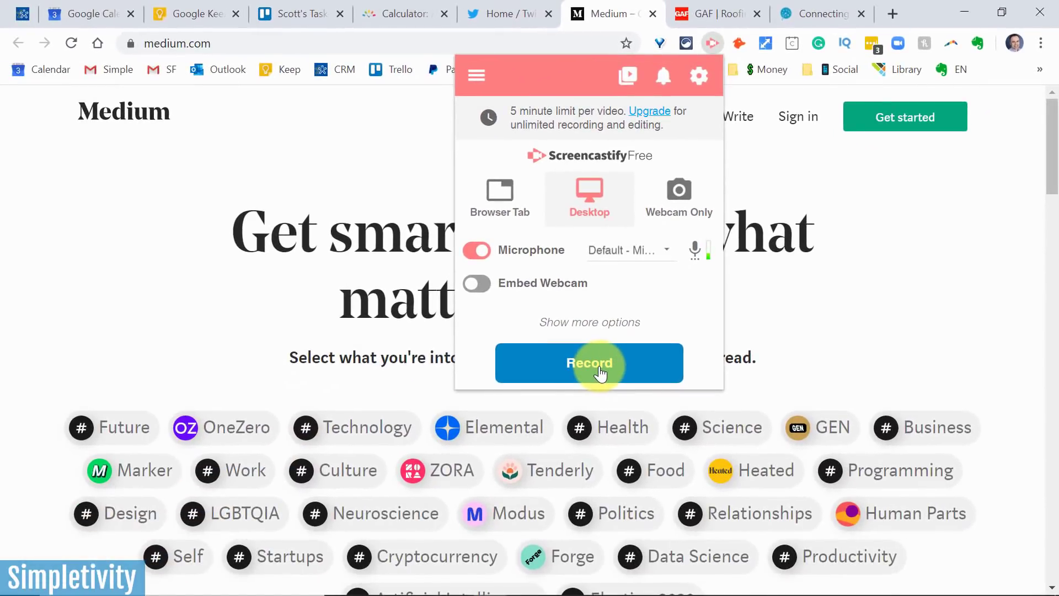
Start an entire-screen desktop recording, pause and resume it, and enable the Focus Mouse spotlight
{"action": "left_click", "coordinate": [600, 371]}
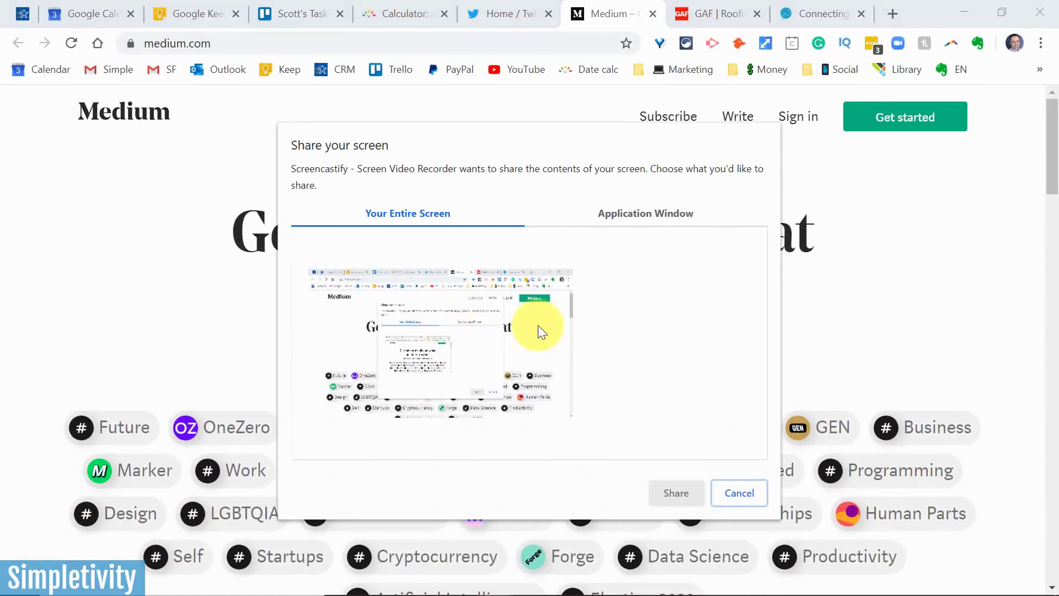
{"action": "left_click", "coordinate": [509, 330]}
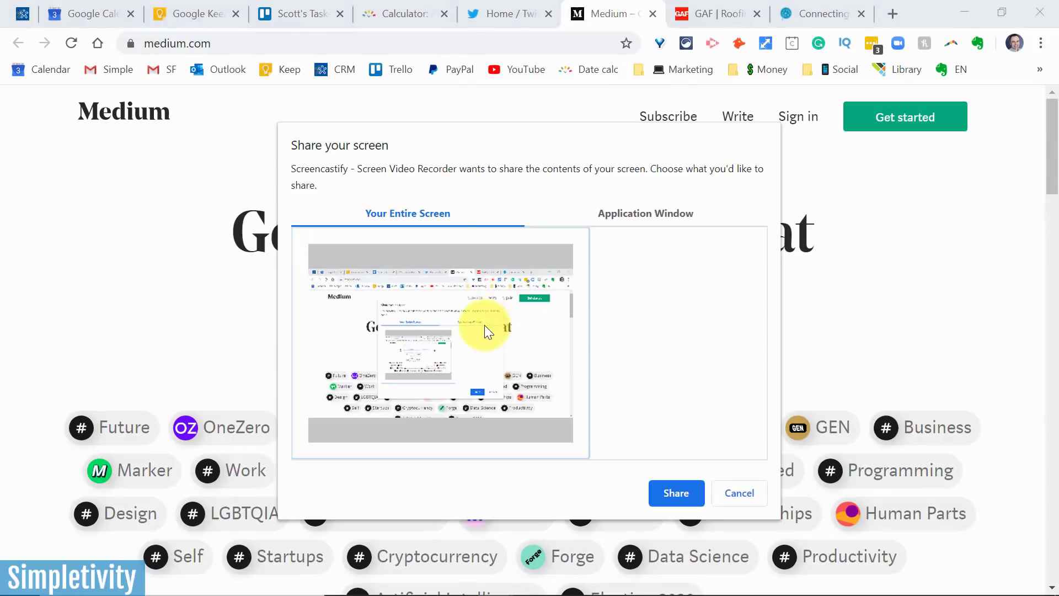
{"action": "left_click", "coordinate": [675, 494]}
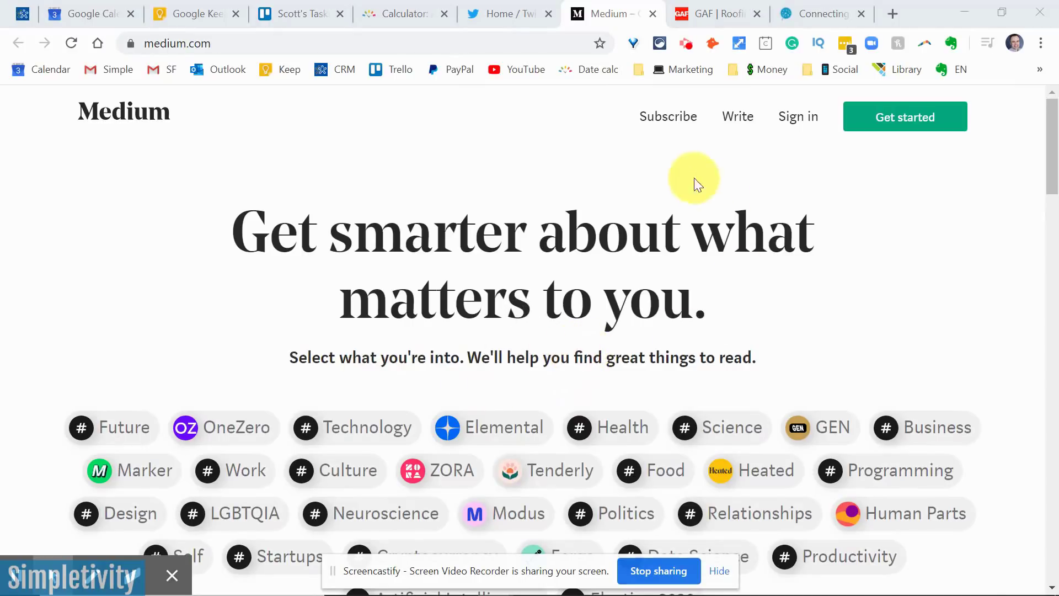
{"action": "scroll", "coordinate": [843, 273], "scroll_direction": "down", "scroll_amount": 10}
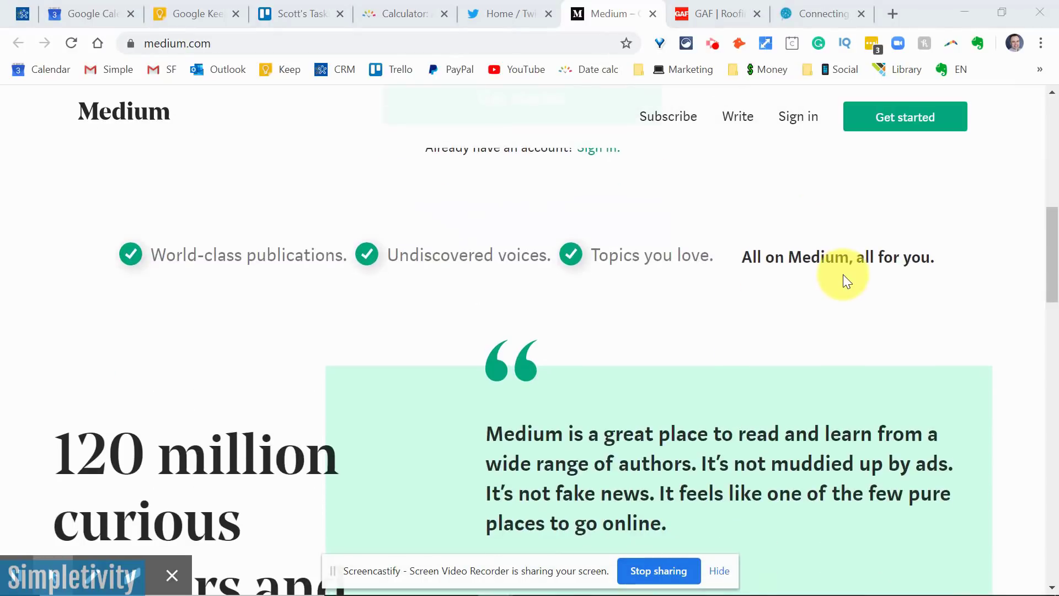
{"action": "scroll", "coordinate": [844, 275], "scroll_direction": "down", "scroll_amount": 6}
{"action": "scroll", "coordinate": [828, 285], "scroll_direction": "down", "scroll_amount": 5}
{"action": "scroll", "coordinate": [478, 332], "scroll_direction": "up", "scroll_amount": 3}
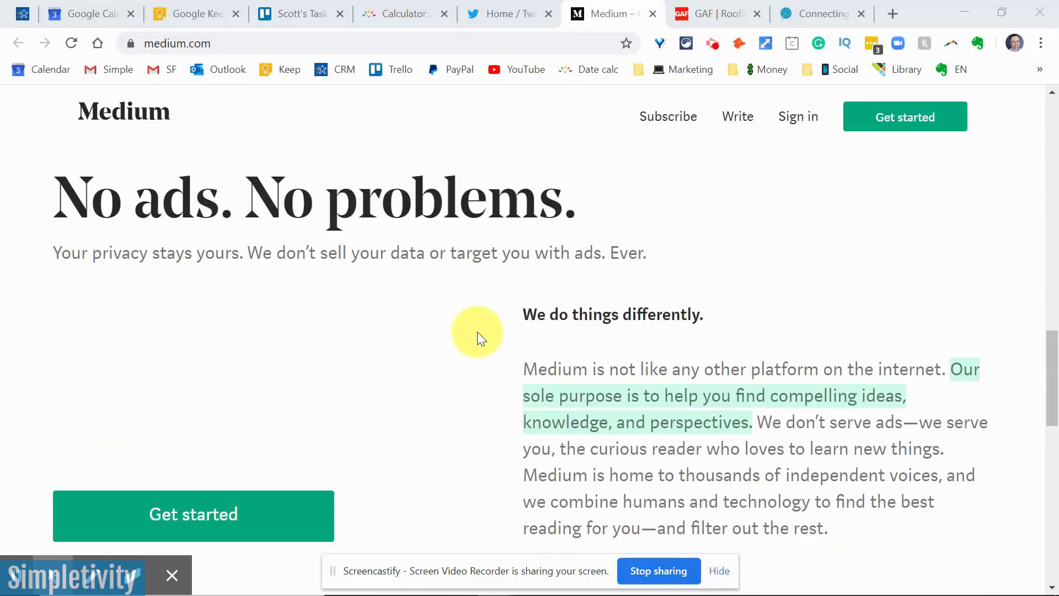
{"action": "scroll", "coordinate": [453, 301], "scroll_direction": "up", "scroll_amount": 3}
{"action": "scroll", "coordinate": [773, 295], "scroll_direction": "up", "scroll_amount": 2}
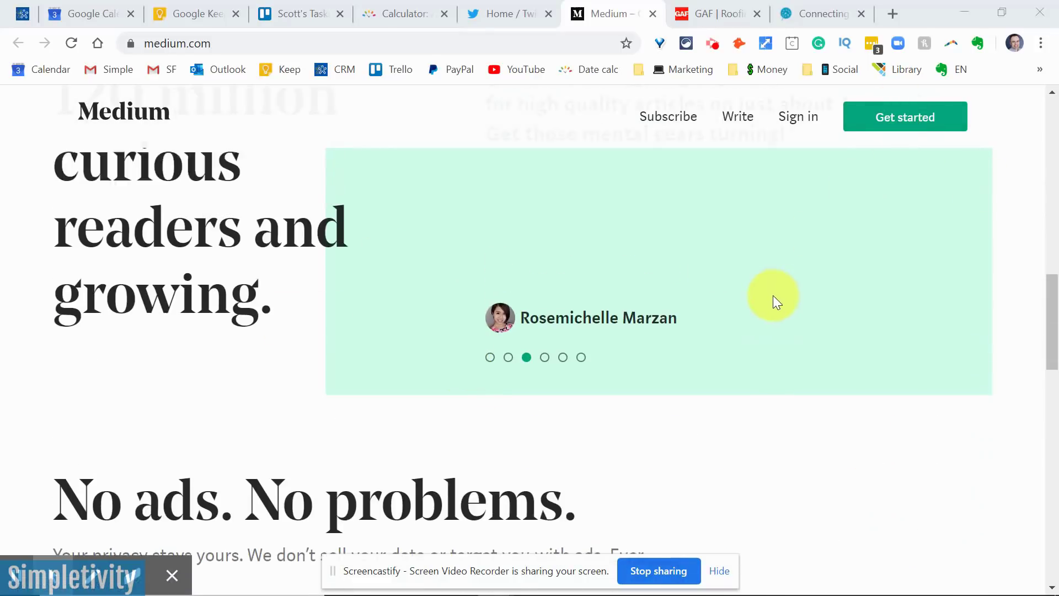
{"action": "scroll", "coordinate": [772, 299], "scroll_direction": "up", "scroll_amount": 5}
{"action": "scroll", "coordinate": [562, 339], "scroll_direction": "up", "scroll_amount": 6}
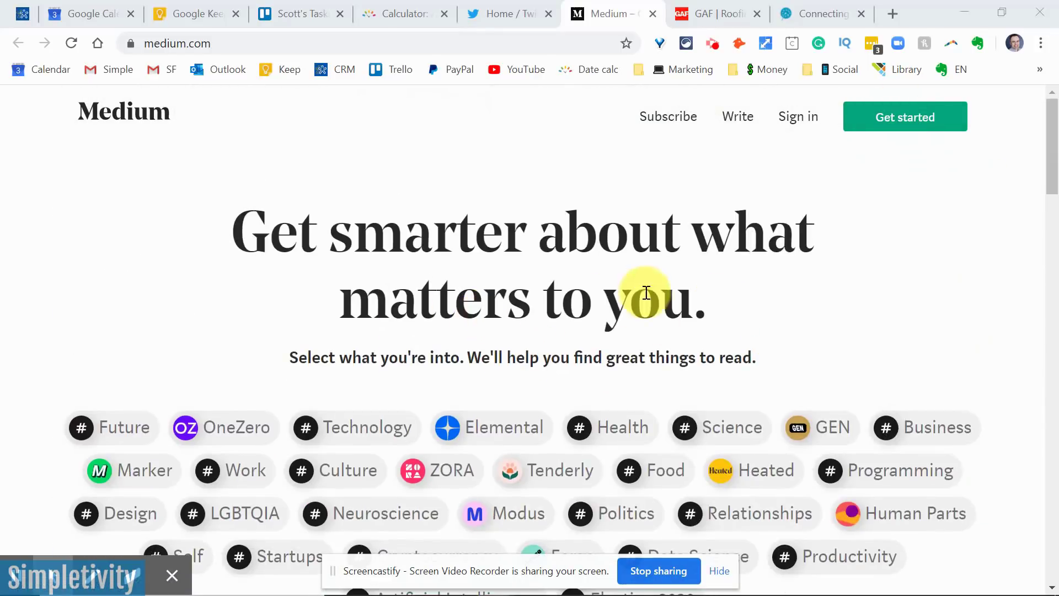
{"action": "scroll", "coordinate": [635, 296], "scroll_direction": "down", "scroll_amount": 8}
{"action": "scroll", "coordinate": [648, 300], "scroll_direction": "down", "scroll_amount": 2}
{"action": "scroll", "coordinate": [648, 301], "scroll_direction": "up", "scroll_amount": 9}
{"action": "scroll", "coordinate": [646, 297], "scroll_direction": "up", "scroll_amount": 1}
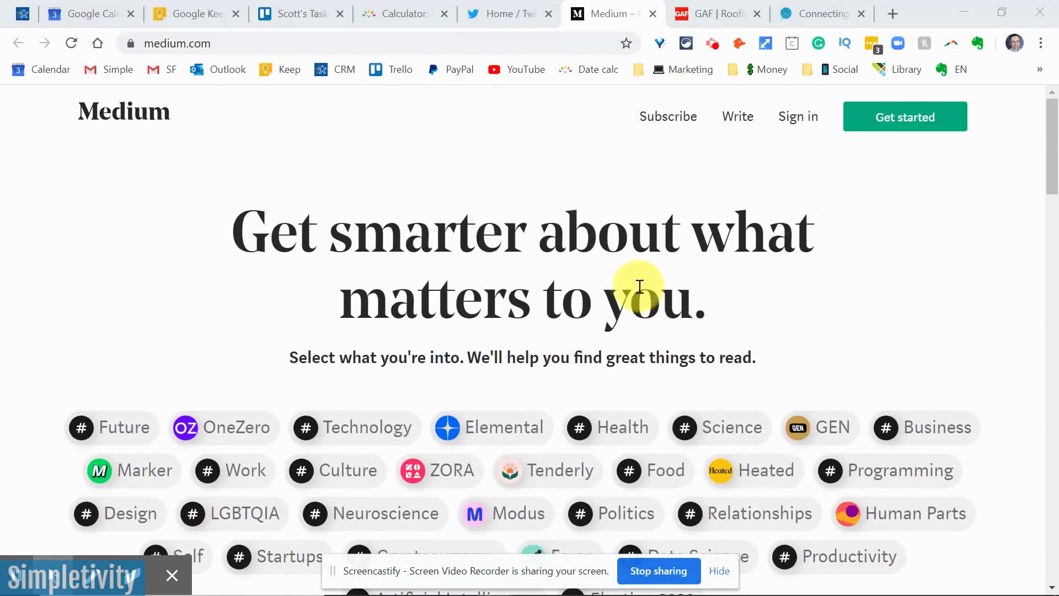
{"action": "scroll", "coordinate": [579, 291], "scroll_direction": "down", "scroll_amount": 3}
{"action": "scroll", "coordinate": [541, 289], "scroll_direction": "up", "scroll_amount": 3}
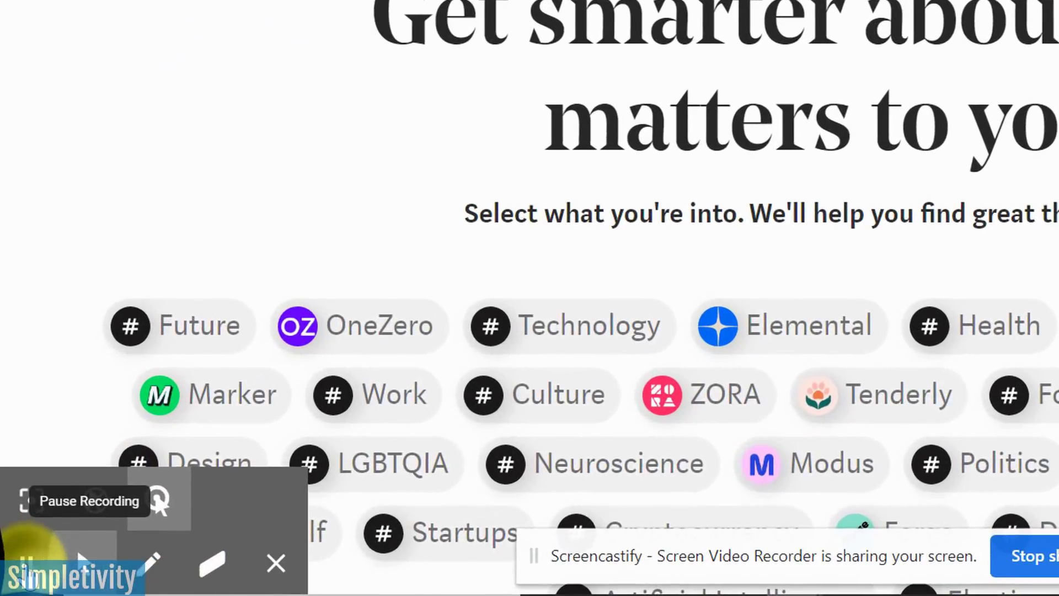
{"action": "left_click", "coordinate": [24, 559]}
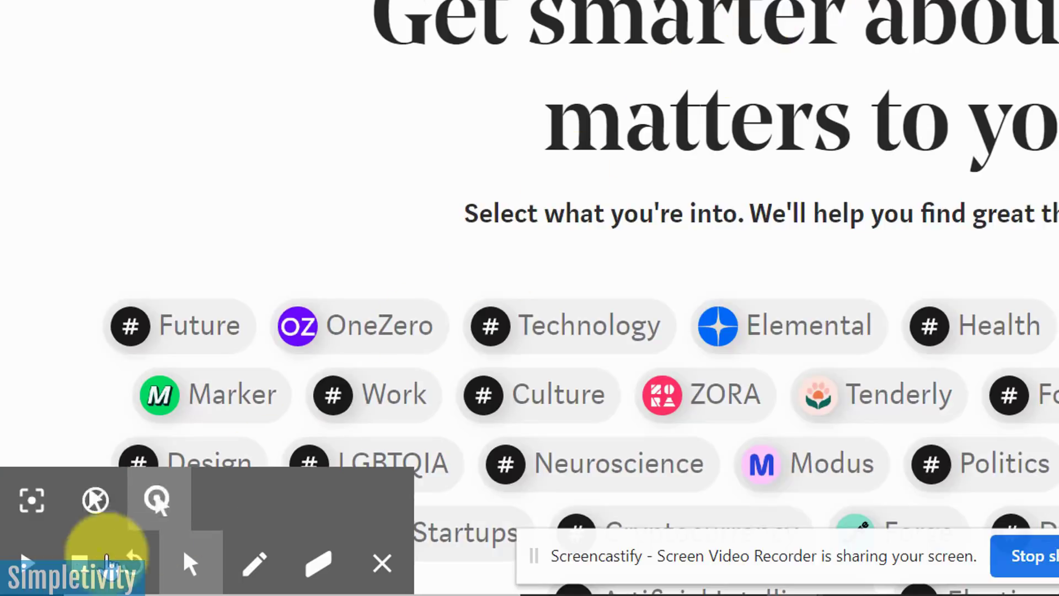
{"action": "mouse_move", "coordinate": [33, 501]}
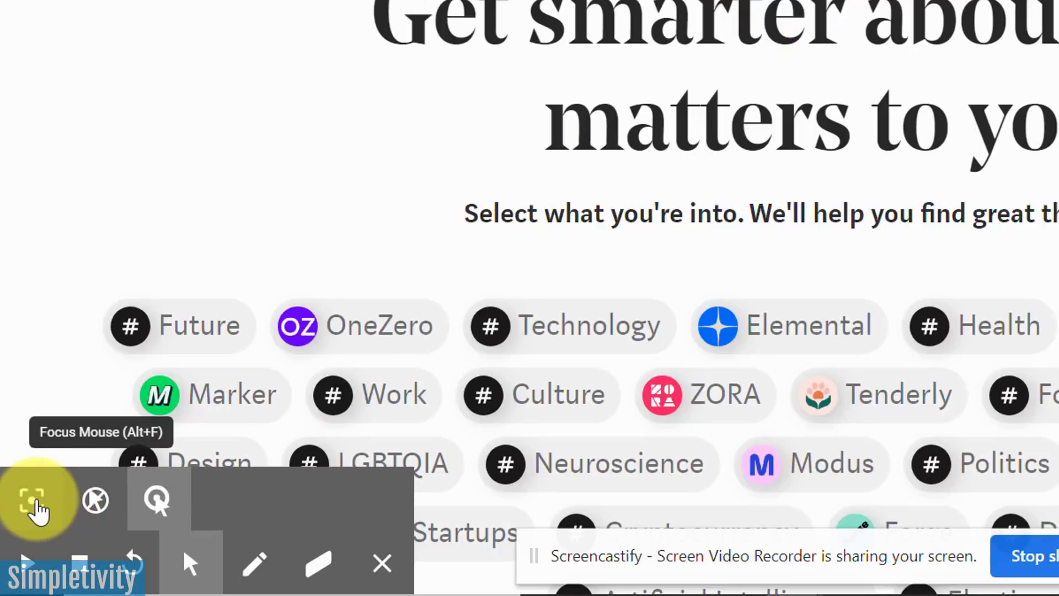
{"action": "left_click", "coordinate": [35, 503]}
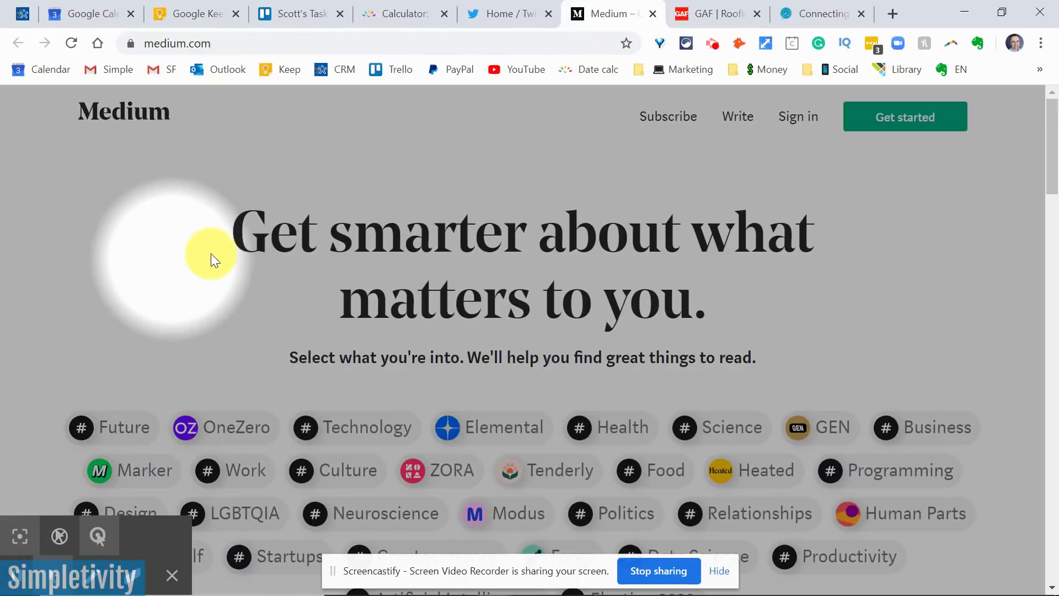
{"action": "scroll", "coordinate": [857, 236], "scroll_direction": "down", "scroll_amount": 3}
{"action": "scroll", "coordinate": [852, 237], "scroll_direction": "down", "scroll_amount": 4}
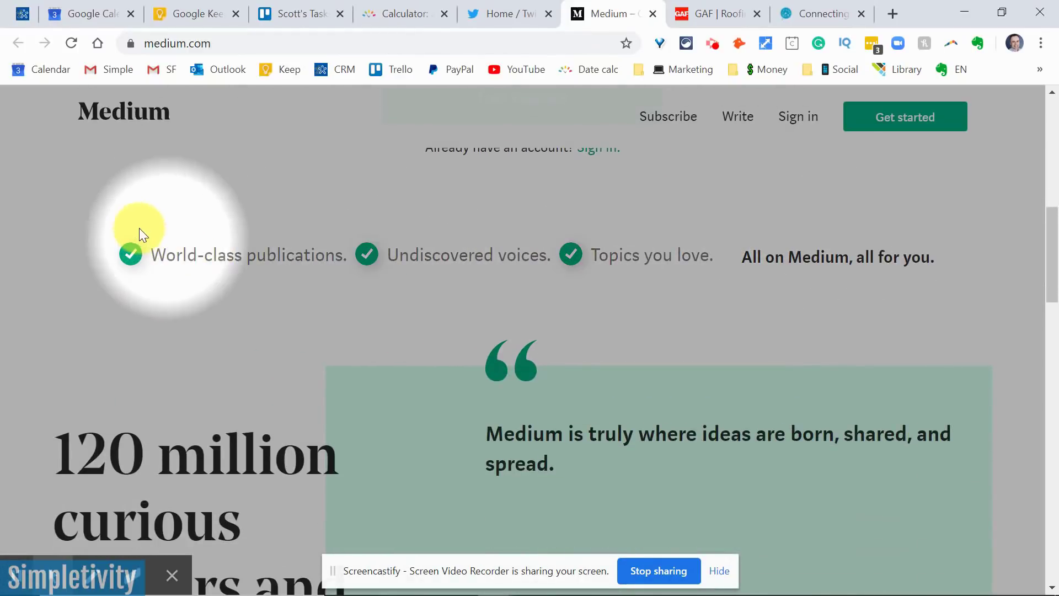
{"action": "scroll", "coordinate": [248, 277], "scroll_direction": "up", "scroll_amount": 8}
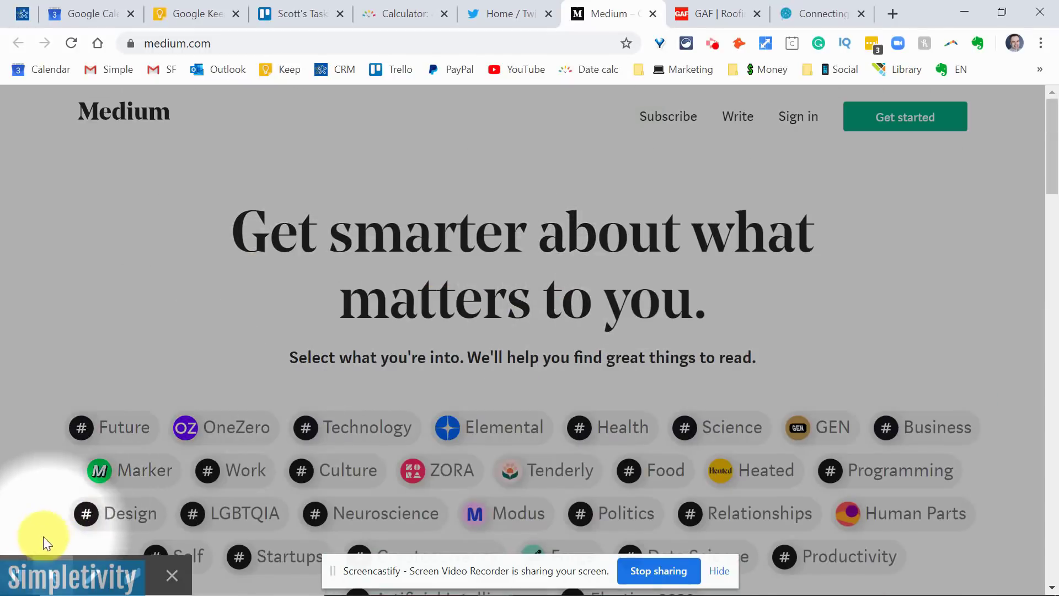
{"action": "mouse_move", "coordinate": [16, 536]}
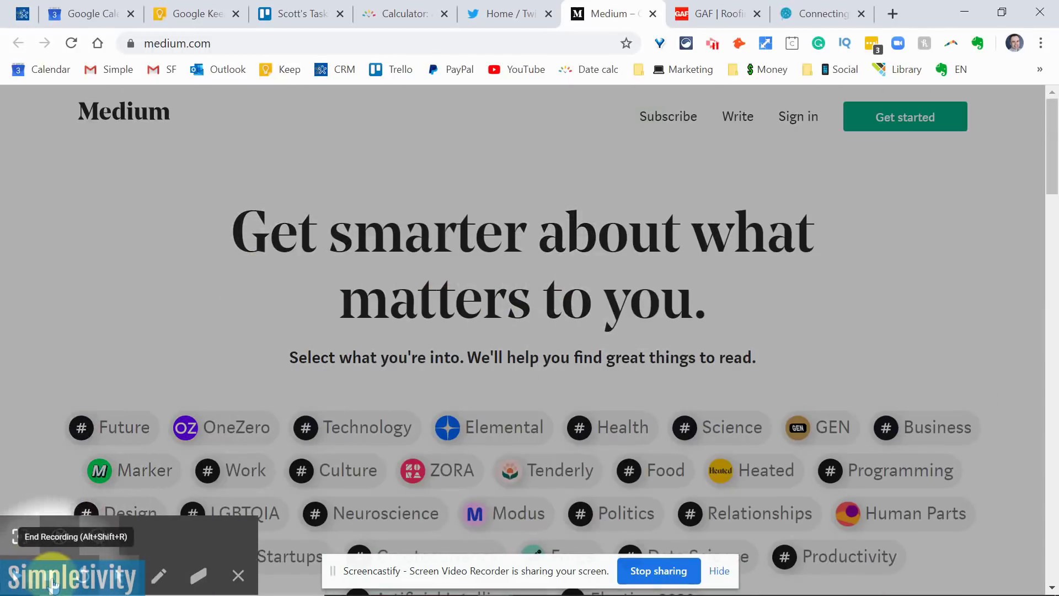
End the recording, dismiss the recommendation survey, and pause the recorded video's playback
{"action": "left_click", "coordinate": [33, 576]}
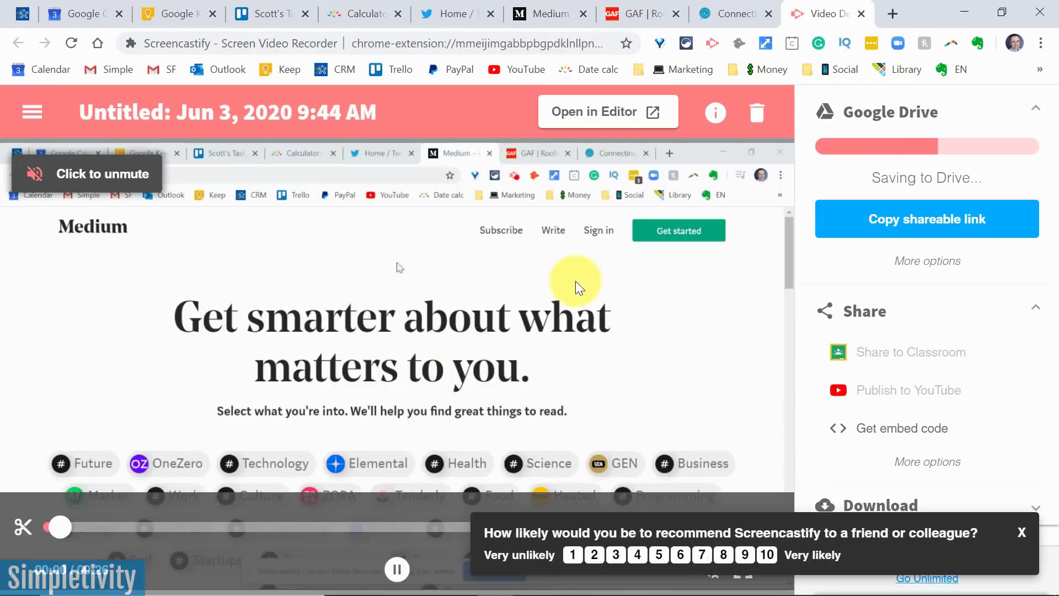
{"action": "left_click", "coordinate": [1020, 533]}
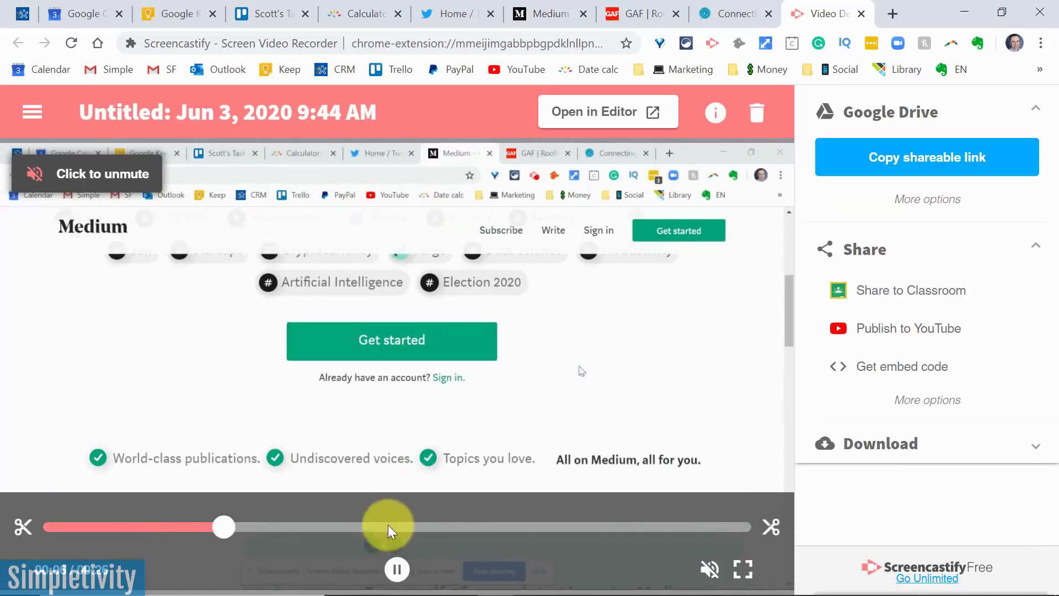
{"action": "left_click", "coordinate": [397, 569]}
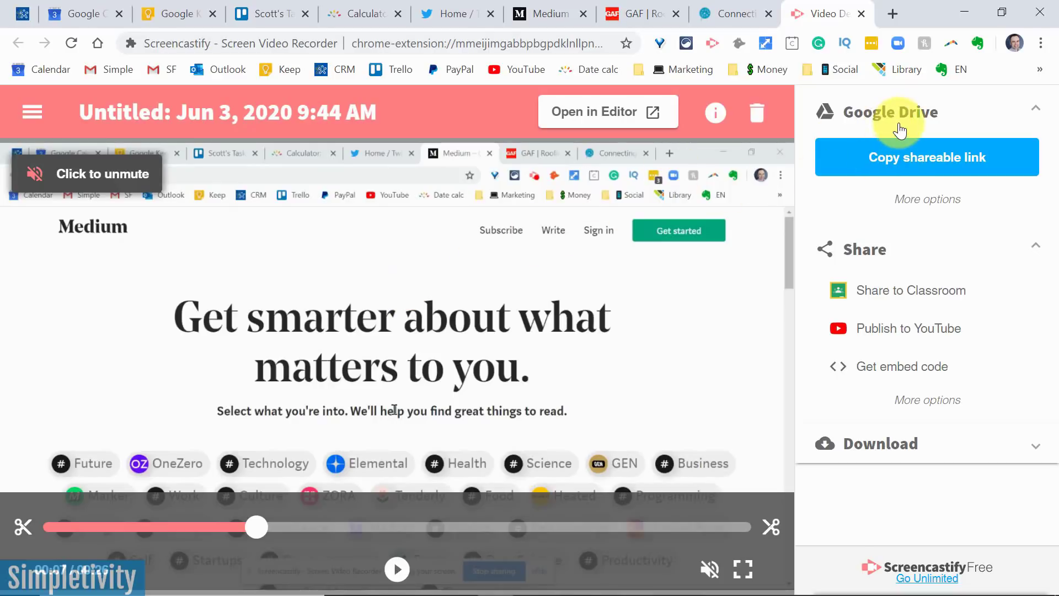
Copy the untitled recording's shareable Google Drive link
{"action": "left_click", "coordinate": [908, 164]}
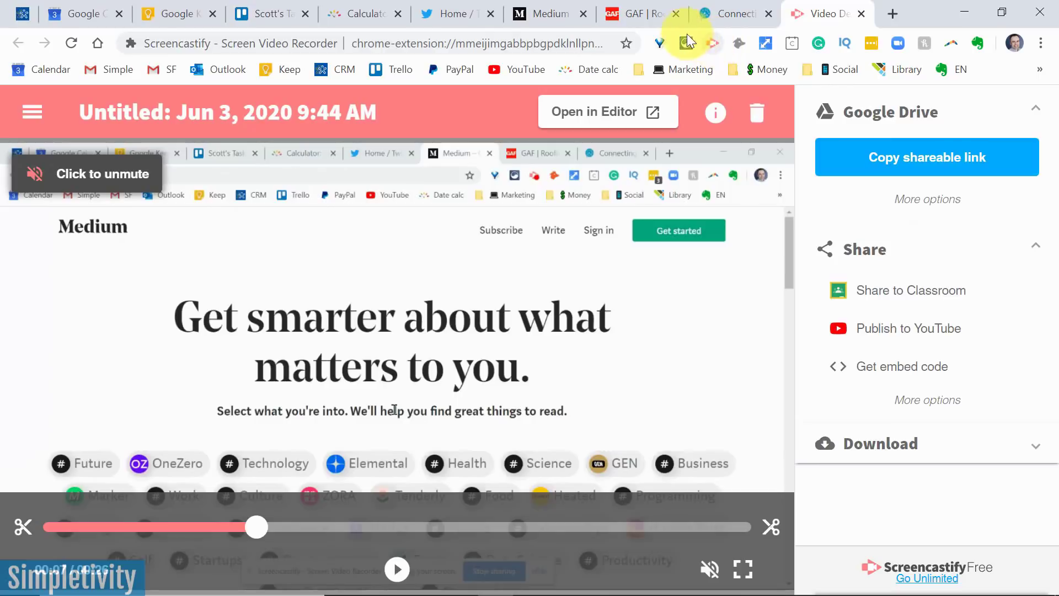
Bring the GAF tab forward to show the GAF roofing homepage
{"action": "left_click", "coordinate": [640, 10]}
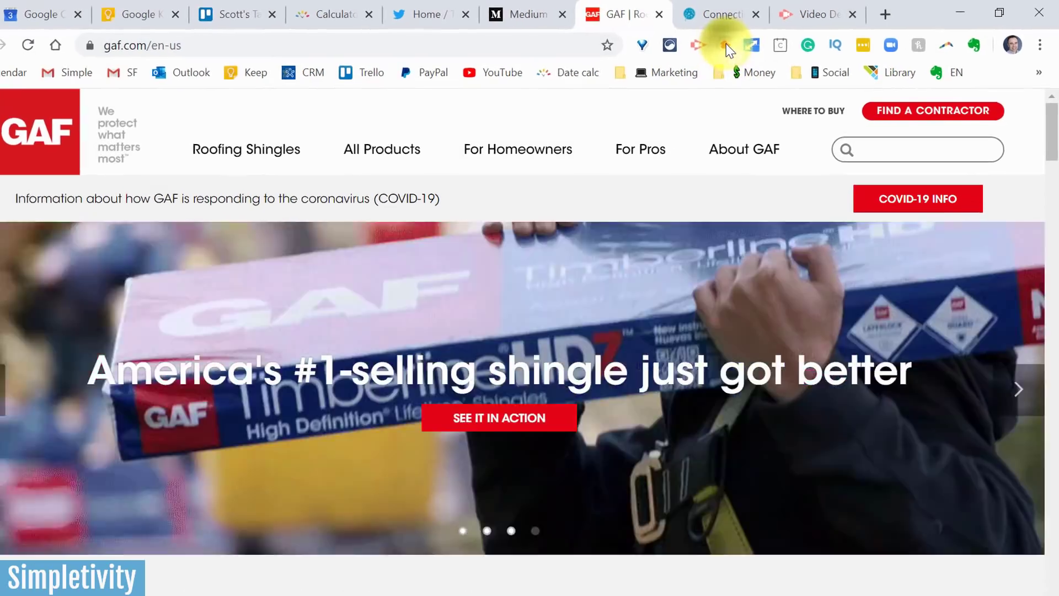
Run Hunter on gaf.com to list its 251 email results and common pattern
{"action": "left_click", "coordinate": [739, 43]}
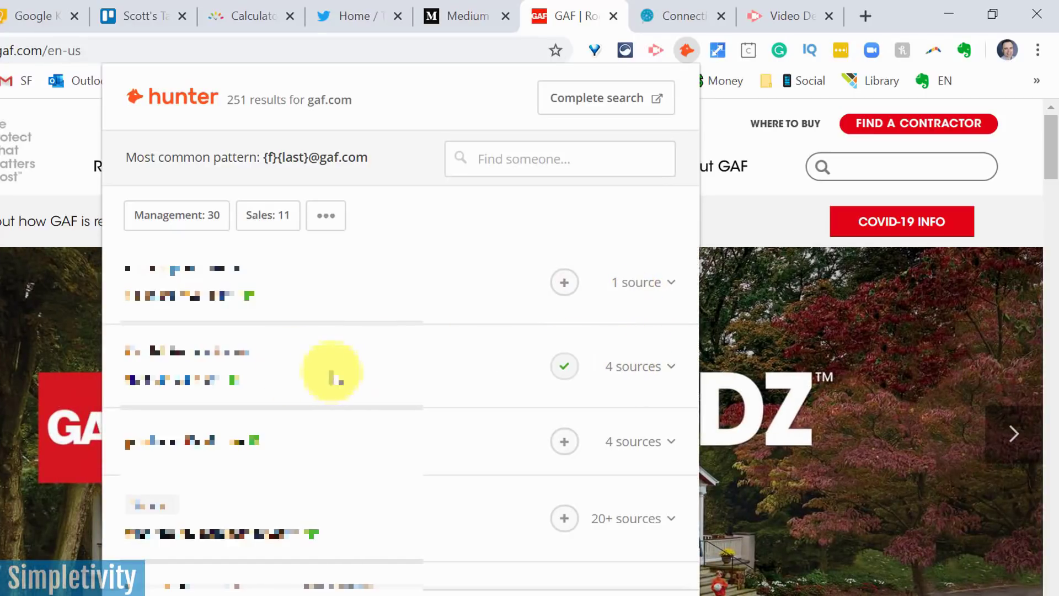
Check the second result's 4 sources, save the third gaf.com email as a lead, and close Hunter
{"action": "left_click", "coordinate": [670, 370]}
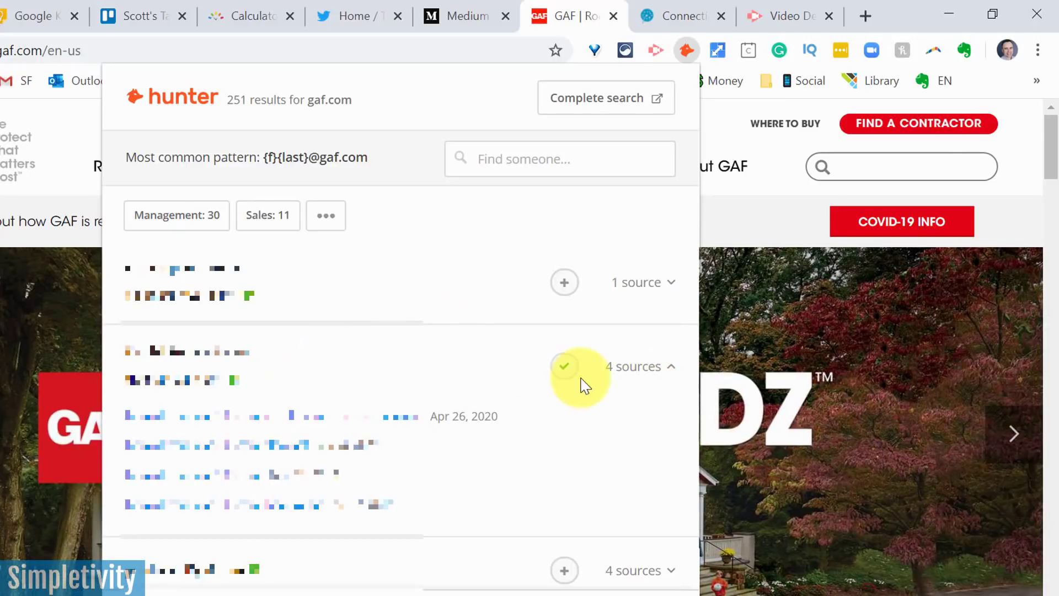
{"action": "left_click", "coordinate": [669, 373]}
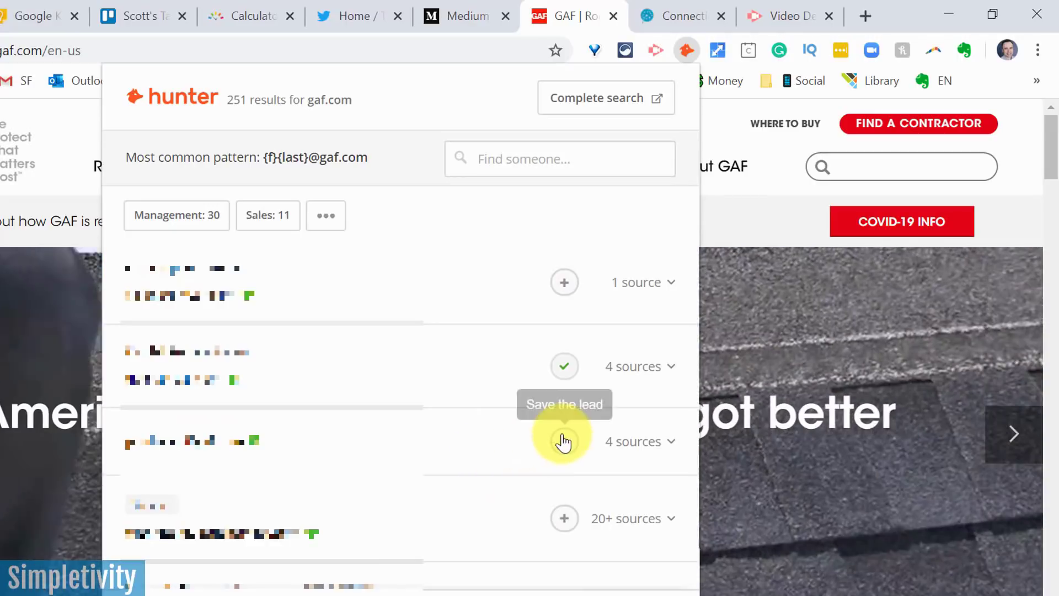
{"action": "left_click", "coordinate": [565, 441]}
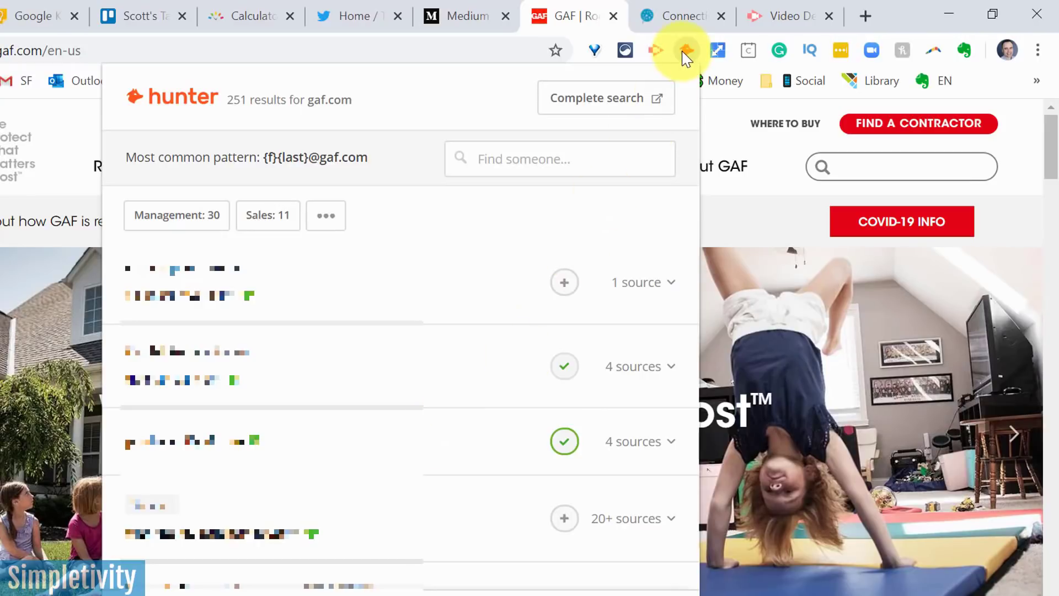
{"action": "left_click", "coordinate": [719, 121]}
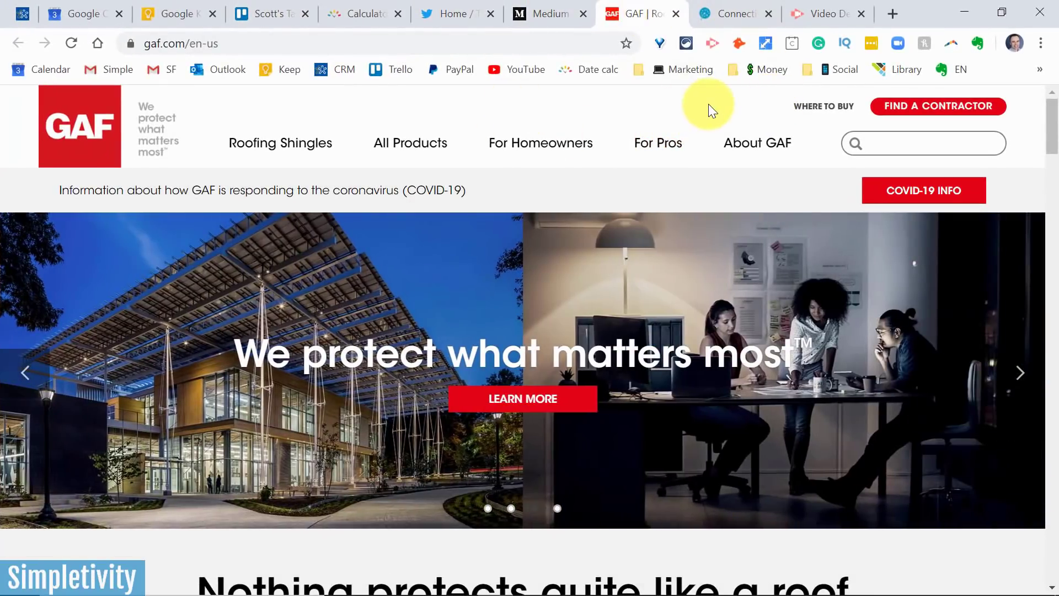
Switch to the Medium page and show Tab Resize's 2x2, 2x1, 1x2 and 1x1 layouts
{"action": "left_click", "coordinate": [557, 12]}
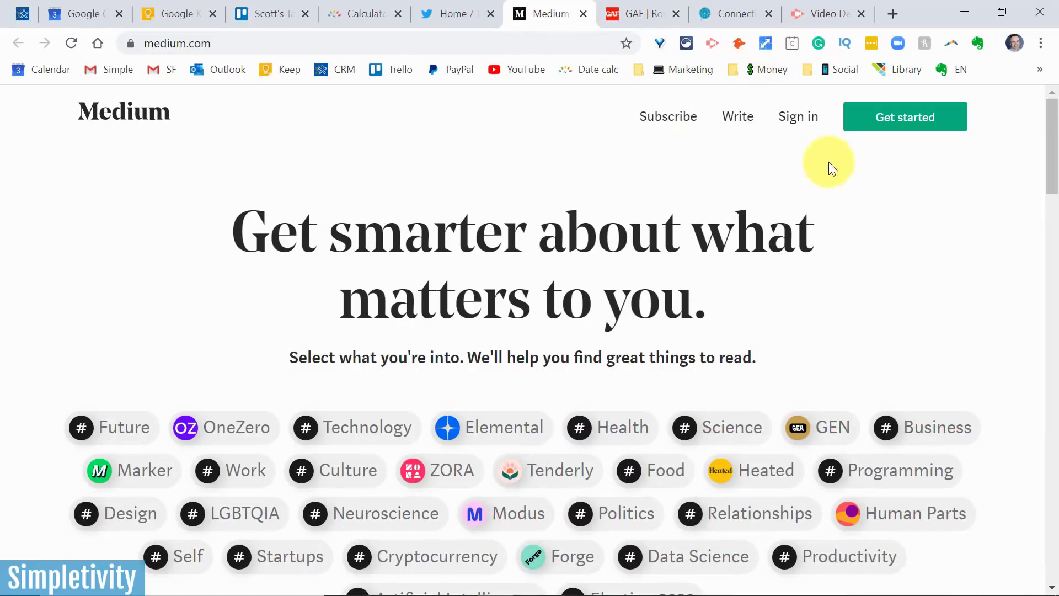
{"action": "left_click", "coordinate": [765, 42]}
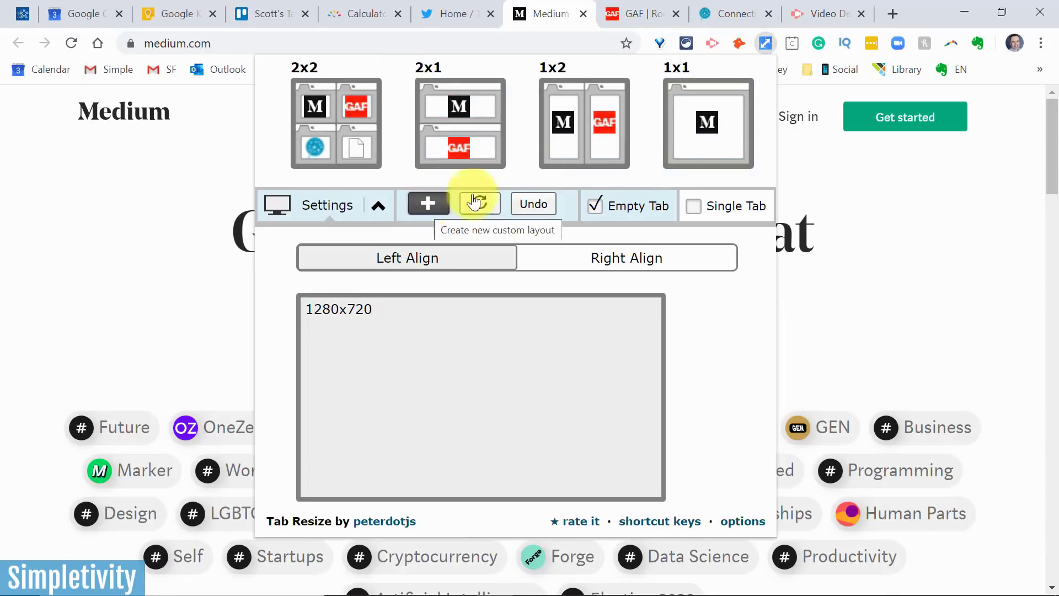
Apply the 1x2 layout with Medium left and GAF right, then reopen Tab Resize's layouts
{"action": "left_click", "coordinate": [574, 124]}
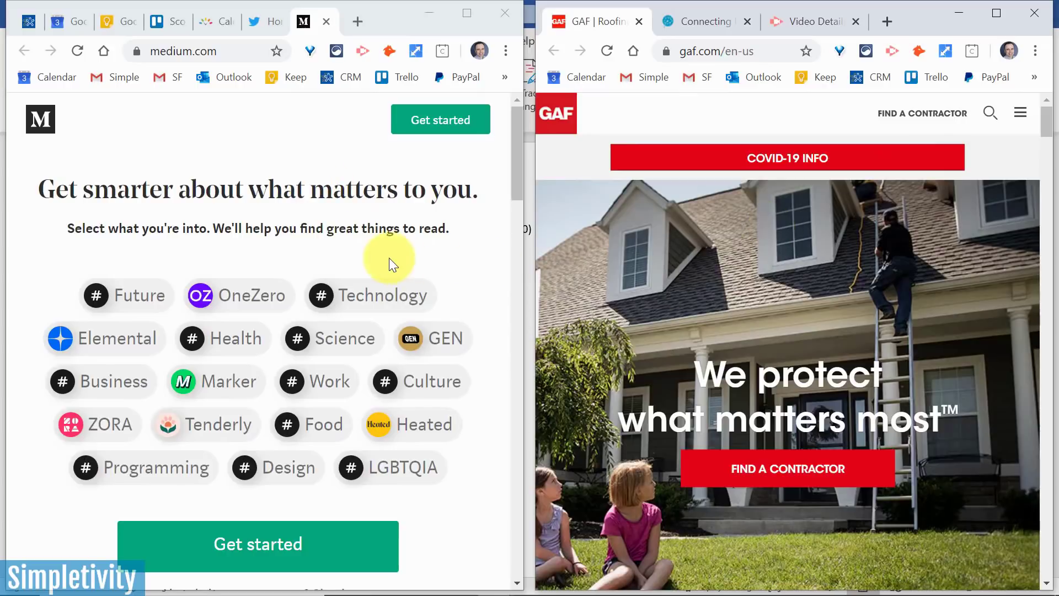
{"action": "scroll", "coordinate": [385, 261], "scroll_direction": "down", "scroll_amount": 5}
{"action": "scroll", "coordinate": [385, 261], "scroll_direction": "up", "scroll_amount": 5}
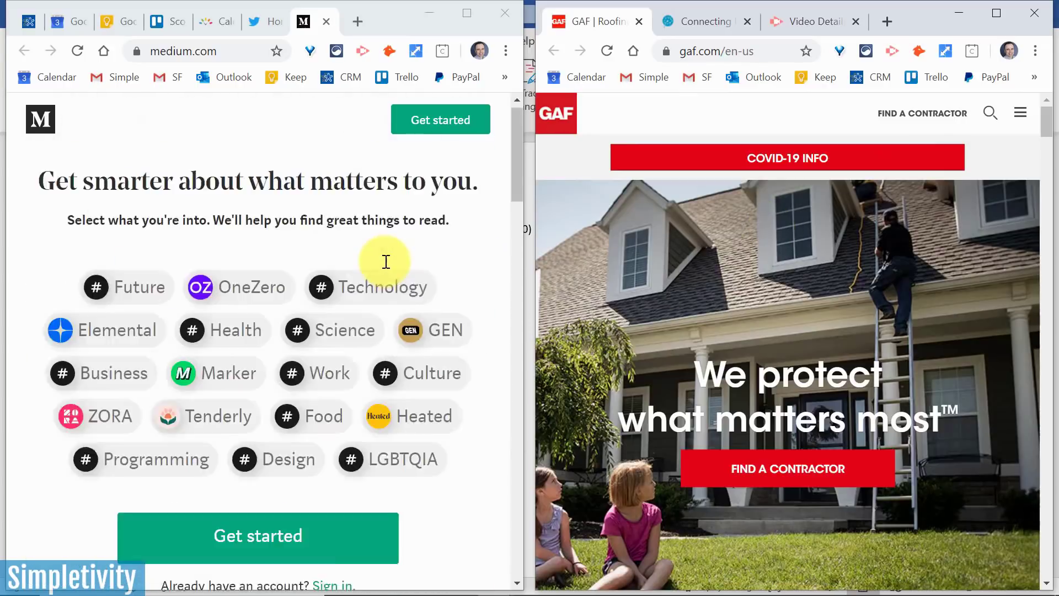
{"action": "scroll", "coordinate": [386, 262], "scroll_direction": "down", "scroll_amount": 4}
{"action": "scroll", "coordinate": [781, 270], "scroll_direction": "down", "scroll_amount": 1}
{"action": "scroll", "coordinate": [784, 269], "scroll_direction": "down", "scroll_amount": 1}
{"action": "scroll", "coordinate": [783, 269], "scroll_direction": "up", "scroll_amount": 1}
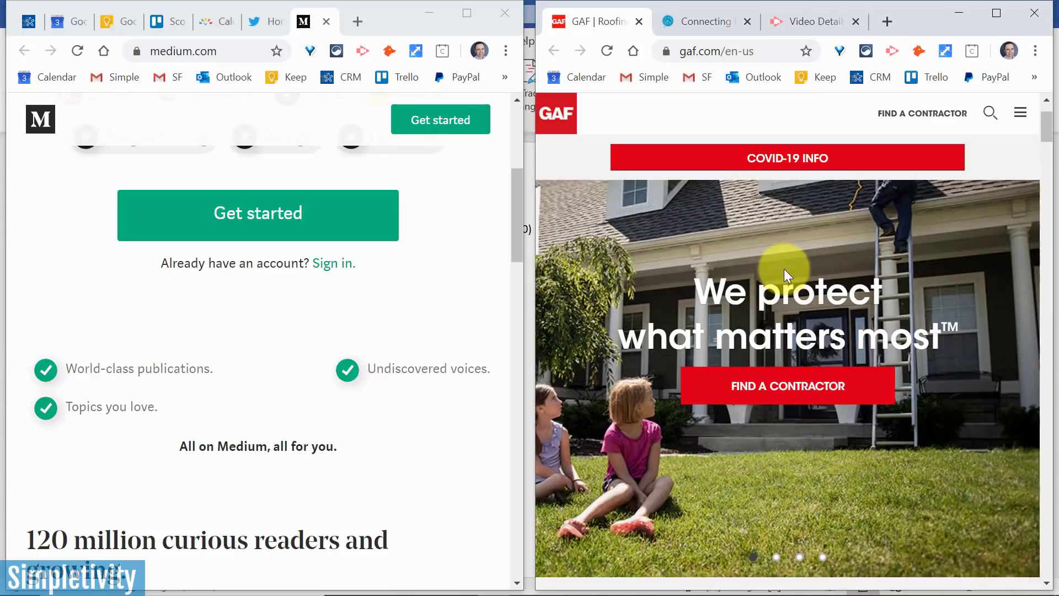
{"action": "scroll", "coordinate": [783, 269], "scroll_direction": "up", "scroll_amount": 1}
{"action": "scroll", "coordinate": [412, 279], "scroll_direction": "down", "scroll_amount": 3}
{"action": "scroll", "coordinate": [410, 278], "scroll_direction": "up", "scroll_amount": 4}
{"action": "scroll", "coordinate": [411, 279], "scroll_direction": "up", "scroll_amount": 2}
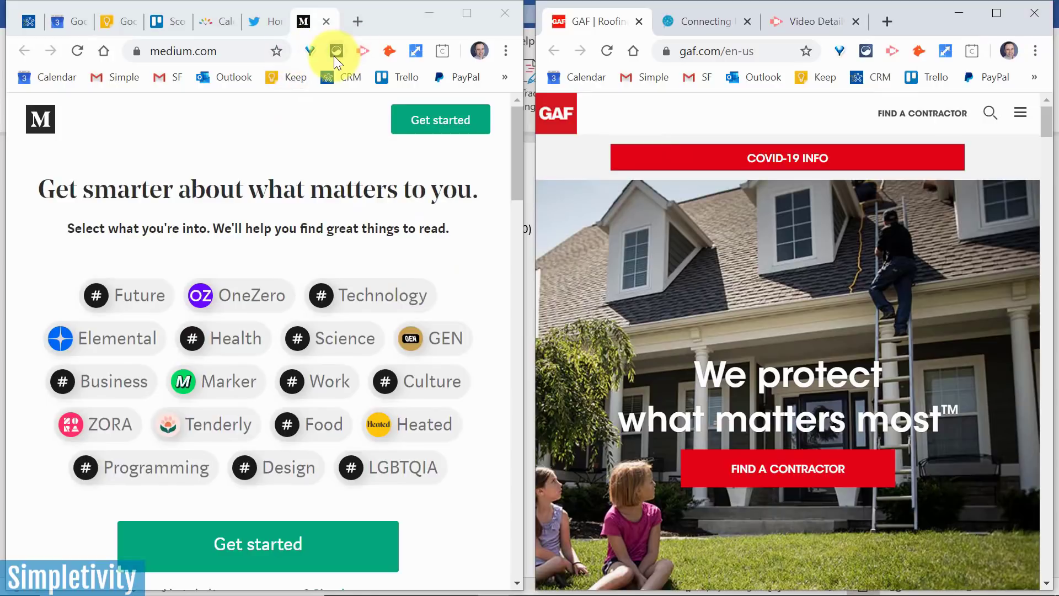
{"action": "left_click", "coordinate": [417, 50]}
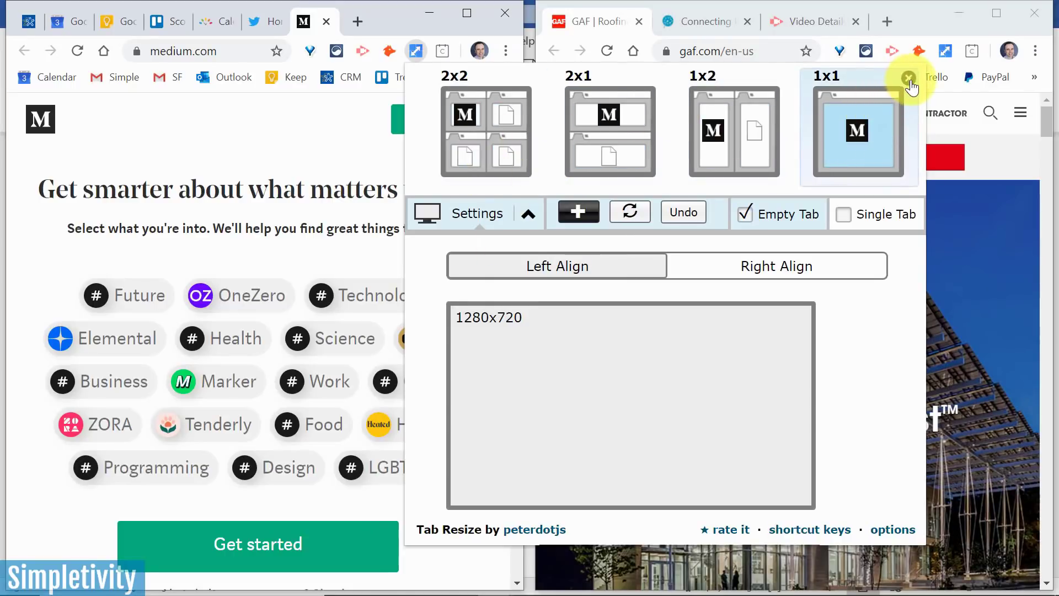
Delete the 1x1 single-window preset, leaving only the 2x2, 2x1 and 1x2 layouts
{"action": "left_click", "coordinate": [908, 79]}
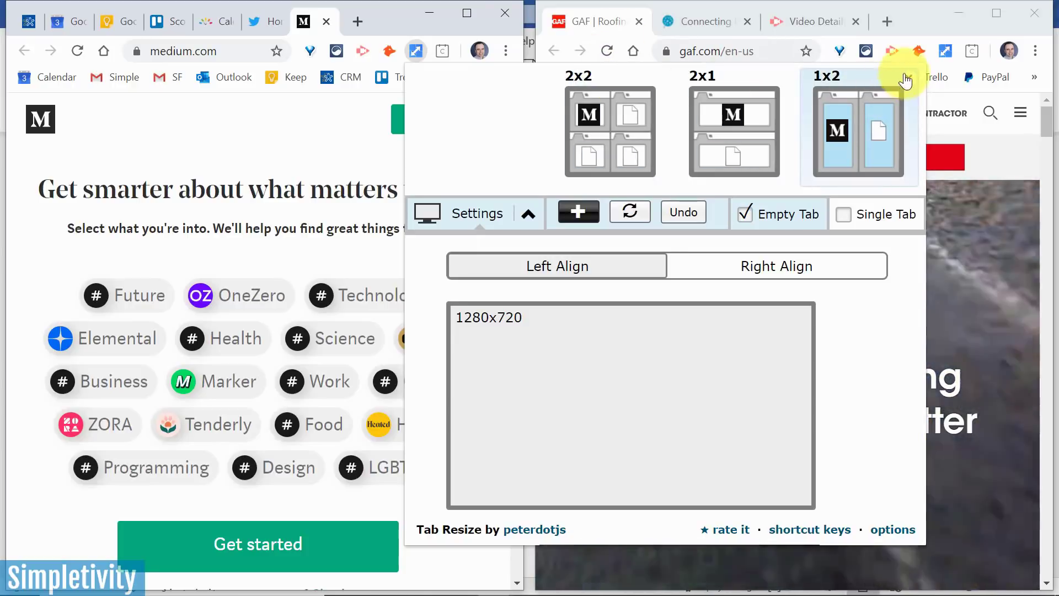